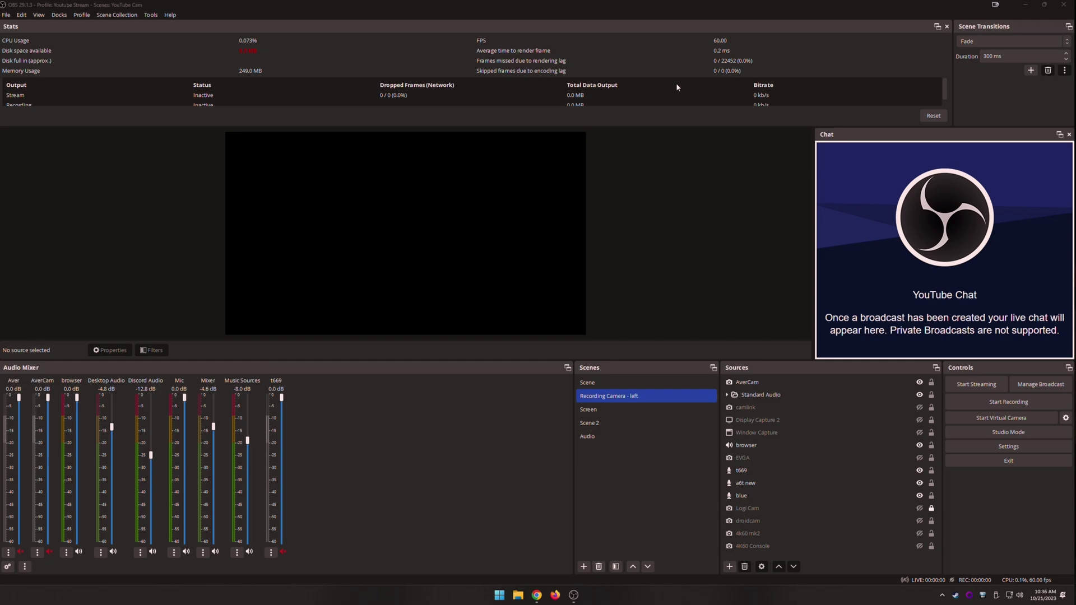
Step: Close OBS and look over the obs-multi-rtmp GitHub releases page
{"action": "left_click", "coordinate": [1065, 7]}
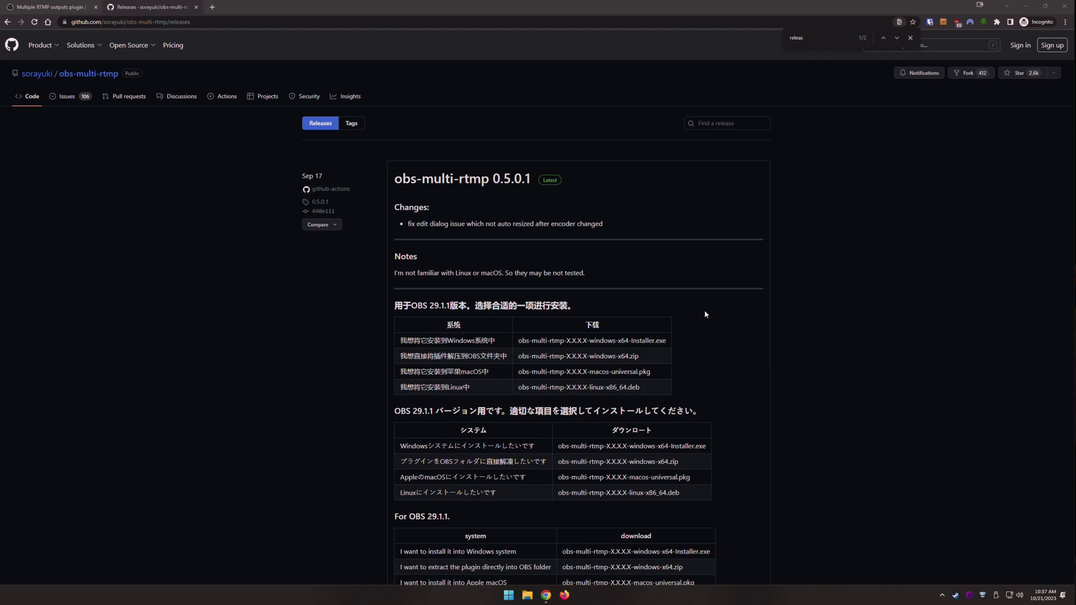
{"action": "scroll", "coordinate": [705, 314], "scroll_direction": "down", "scroll_amount": 1}
{"action": "scroll", "coordinate": [585, 211], "scroll_direction": "up", "scroll_amount": 1}
{"action": "scroll", "coordinate": [622, 197], "scroll_direction": "down", "scroll_amount": 2}
{"action": "scroll", "coordinate": [622, 198], "scroll_direction": "up", "scroll_amount": 2}
Step: Compare with the plugin's OBS forum page, then scroll to the 0.5.0.1 Assets list
{"action": "left_click", "coordinate": [40, 5]}
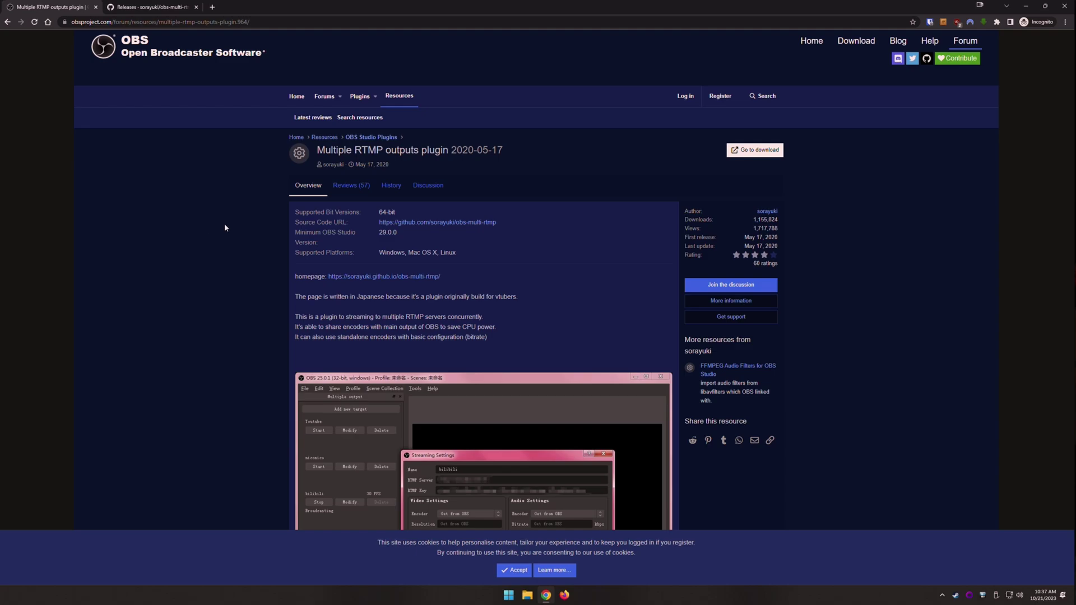
{"action": "left_click", "coordinate": [149, 7]}
{"action": "scroll", "coordinate": [581, 232], "scroll_direction": "down", "scroll_amount": 1}
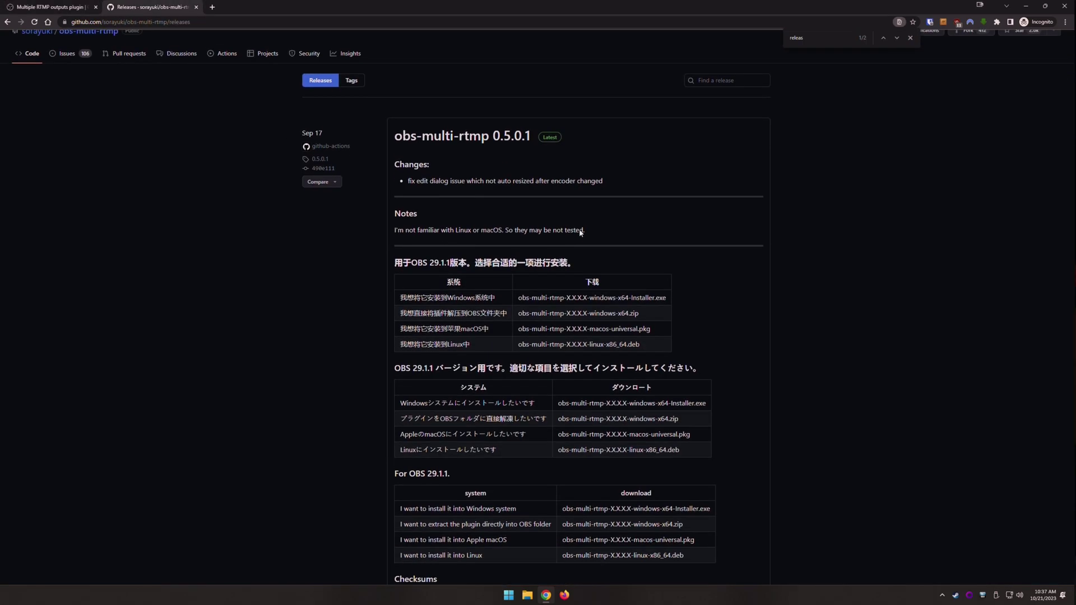
{"action": "scroll", "coordinate": [581, 232], "scroll_direction": "down", "scroll_amount": 5}
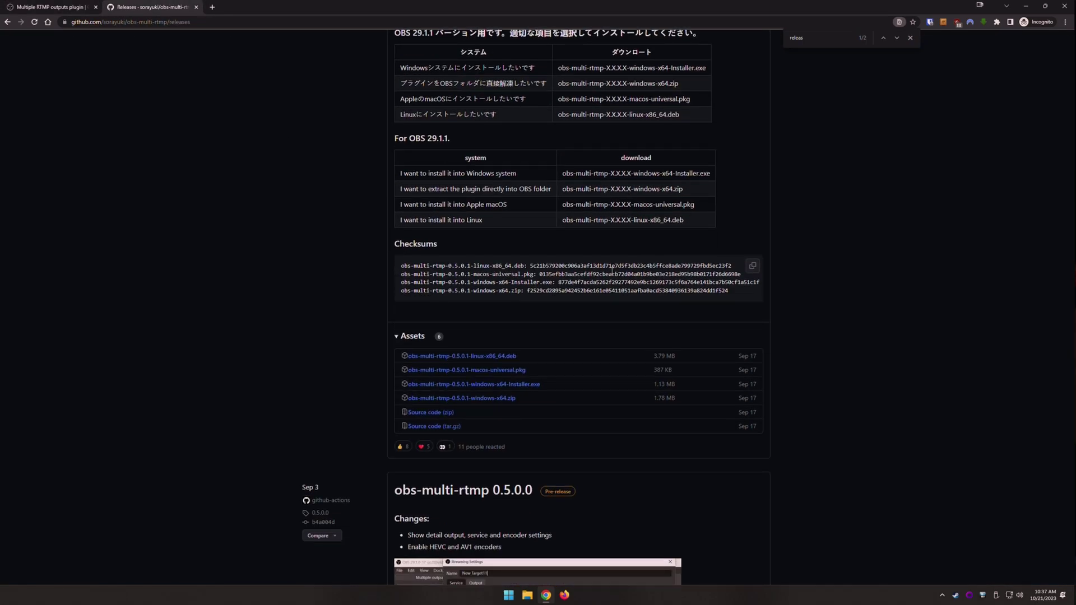
Step: Download the 0.5.0.1 windows-x64 installer, run it past SmartScreen, and install the plugin
{"action": "left_click", "coordinate": [511, 391]}
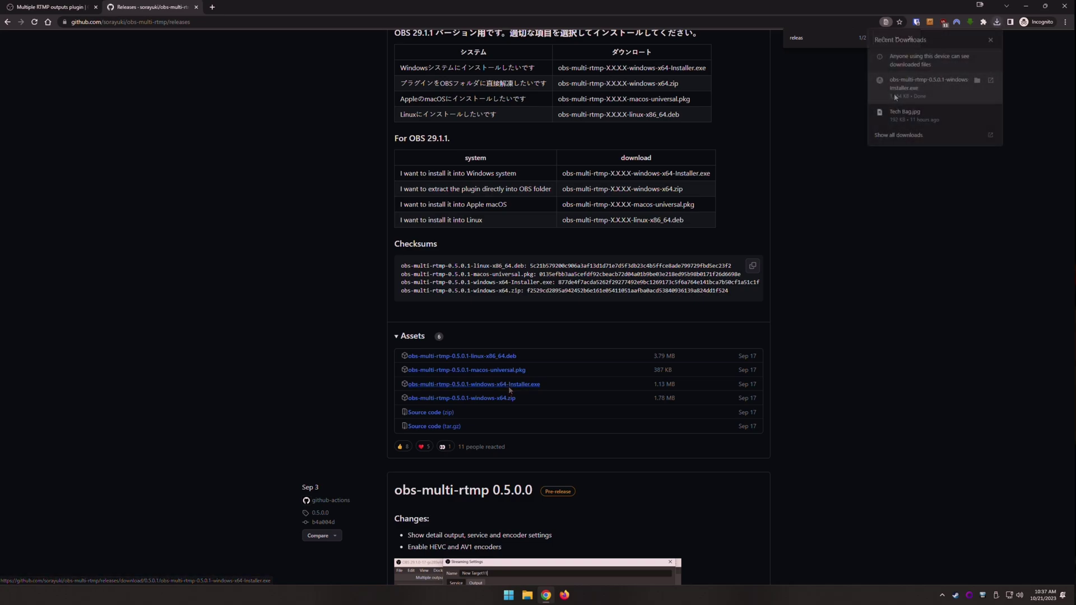
{"action": "left_click", "coordinate": [921, 85]}
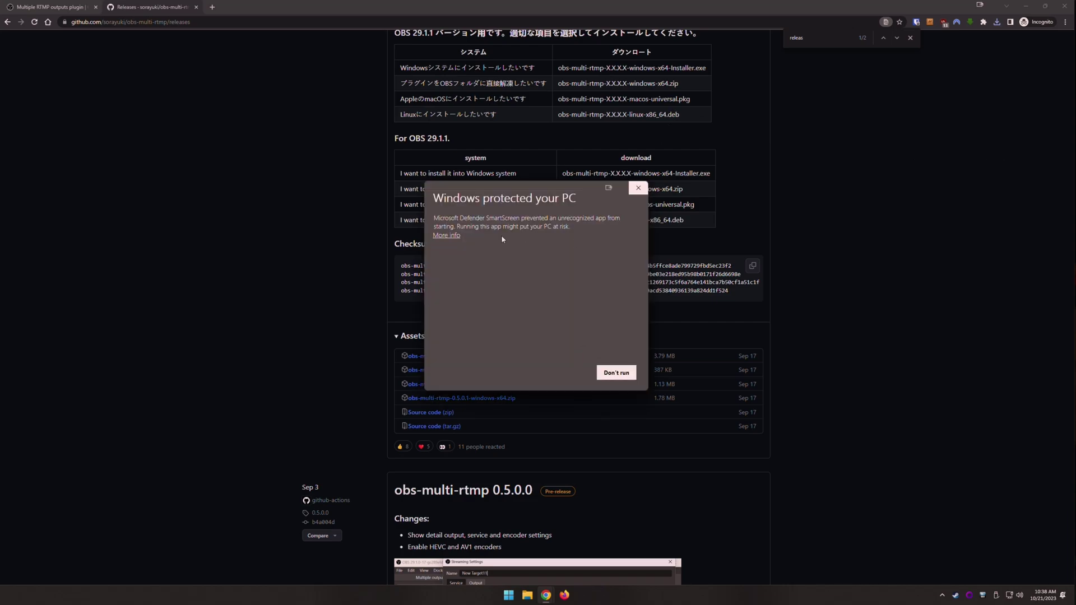
{"action": "left_click", "coordinate": [450, 237]}
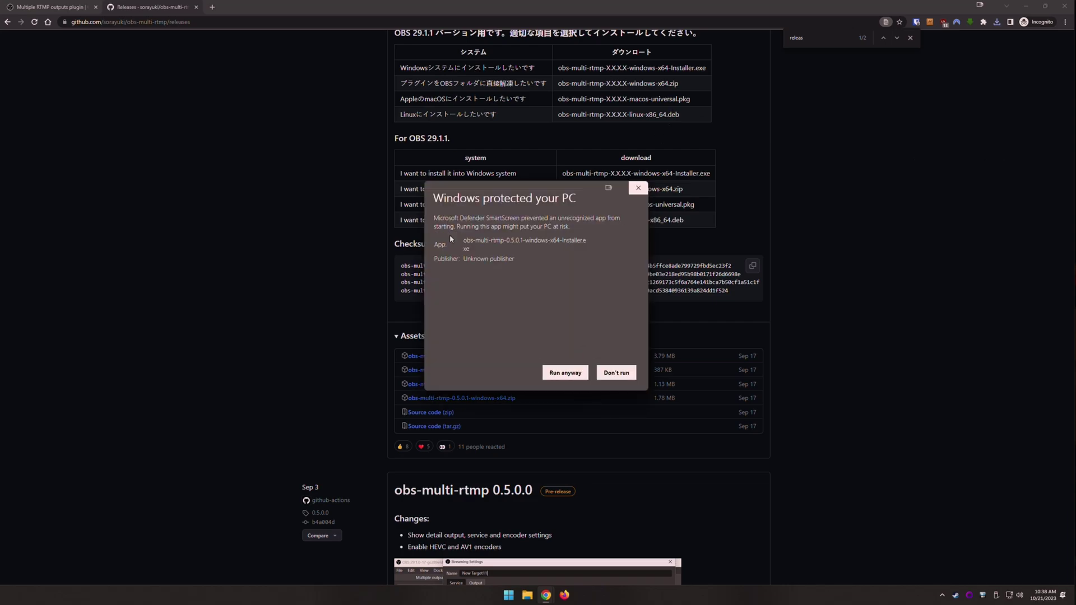
{"action": "left_click", "coordinate": [565, 373]}
{"action": "left_click", "coordinate": [590, 344]}
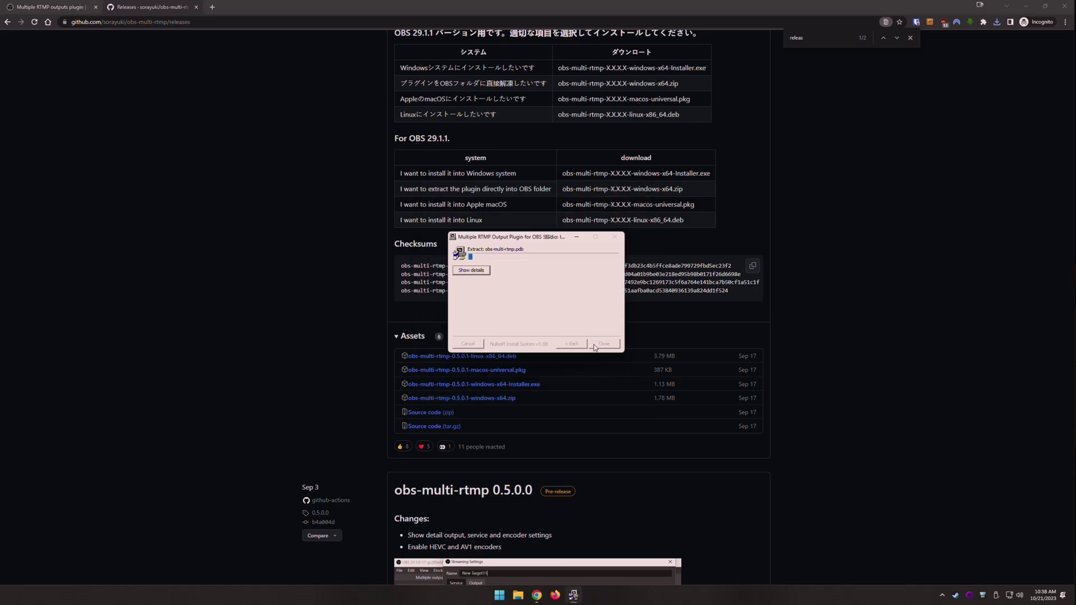
{"action": "left_click", "coordinate": [597, 345]}
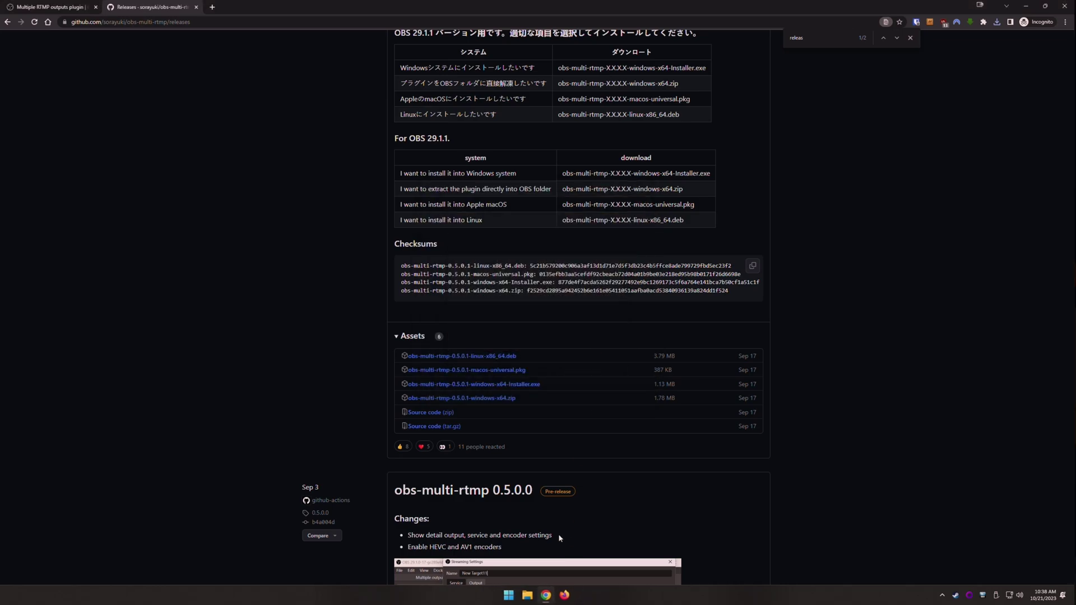
{"action": "left_click", "coordinate": [514, 592]}
Step: Relaunch OBS Studio by searching 'obs' in Windows search
{"action": "type", "text": "obs"}
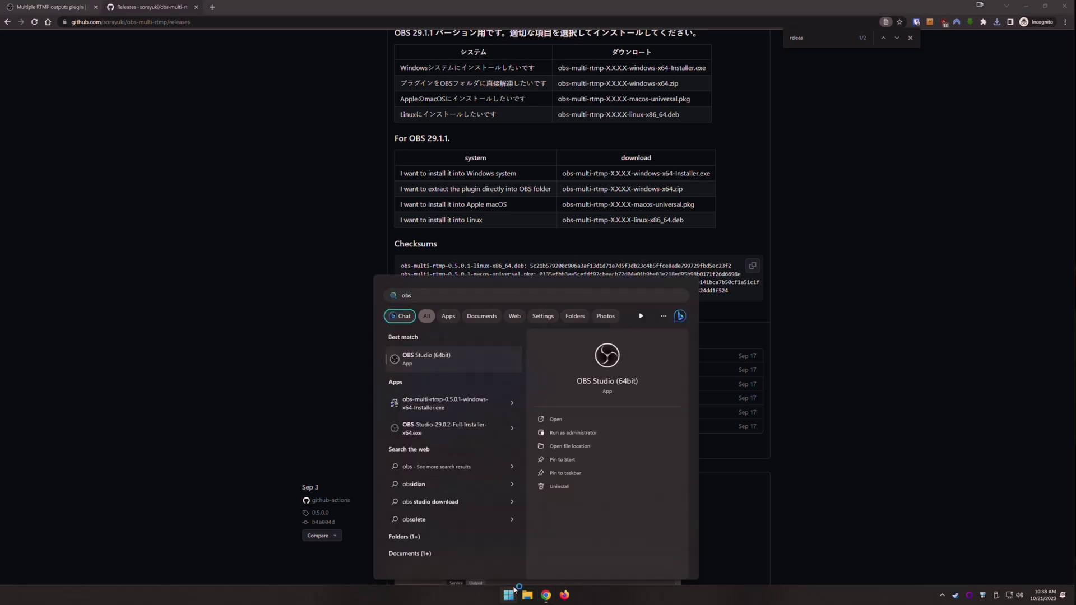
{"action": "key", "text": "Return"}
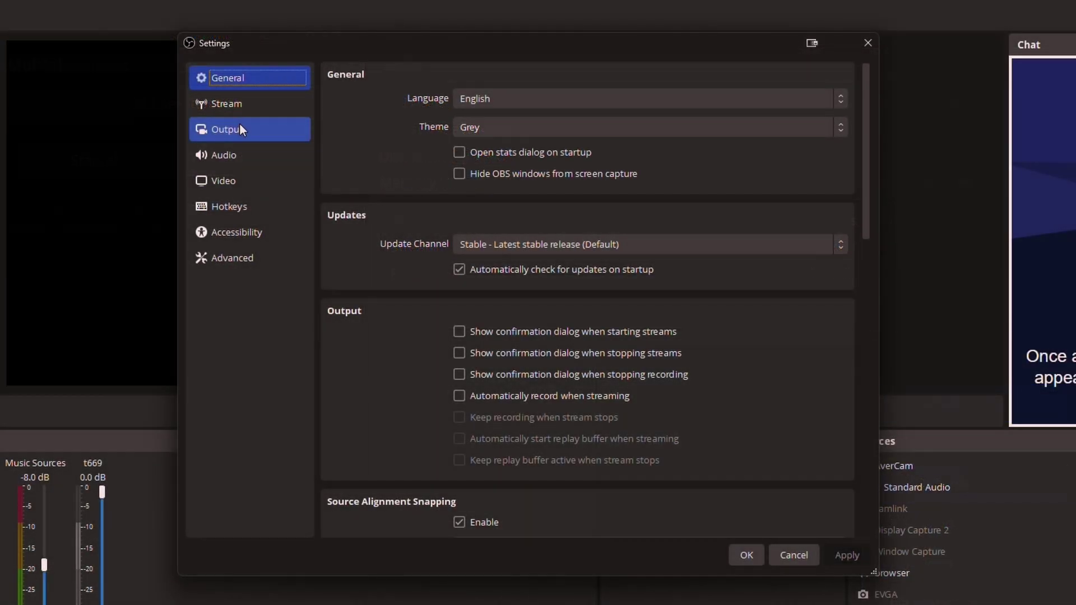
Step: Review the Stream, Output encoder and Video resolution pages, then cancel Settings unchanged
{"action": "left_click", "coordinate": [244, 111]}
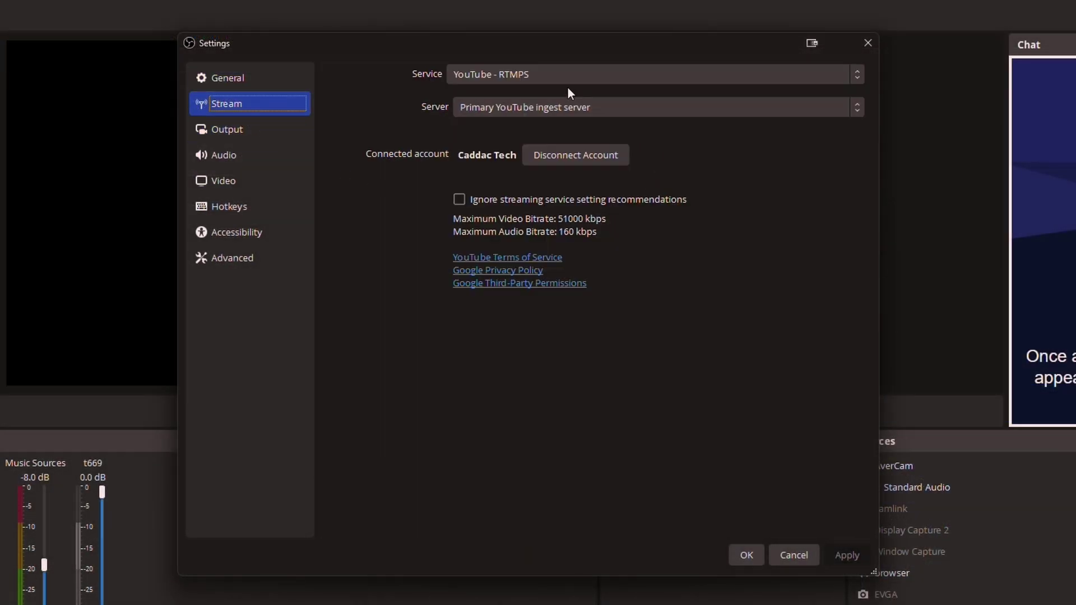
{"action": "left_click", "coordinate": [273, 128]}
{"action": "scroll", "coordinate": [369, 170], "scroll_direction": "down", "scroll_amount": 1}
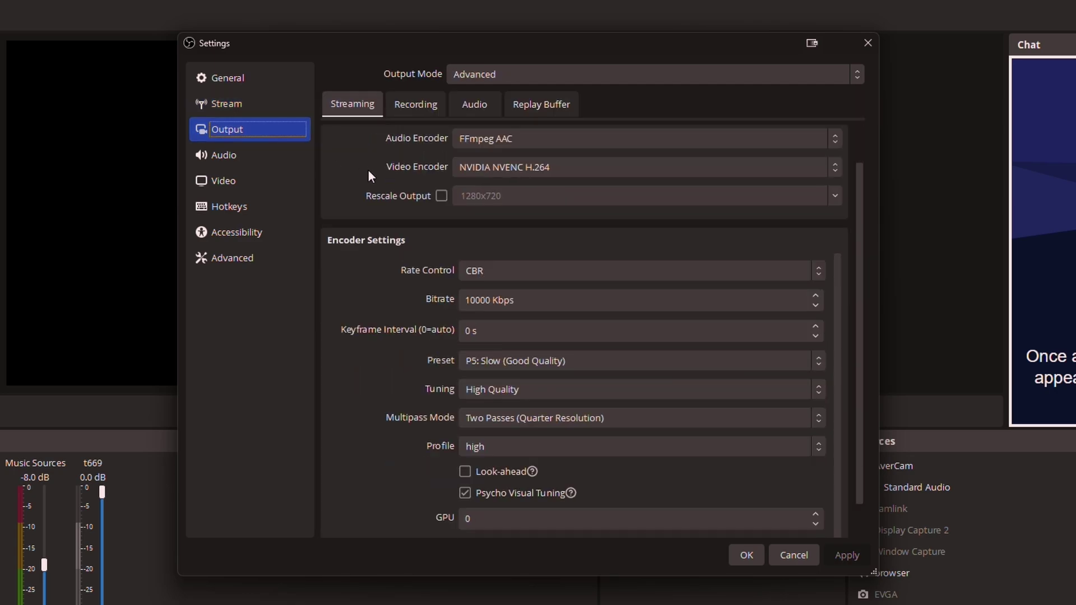
{"action": "scroll", "coordinate": [368, 170], "scroll_direction": "up", "scroll_amount": 1}
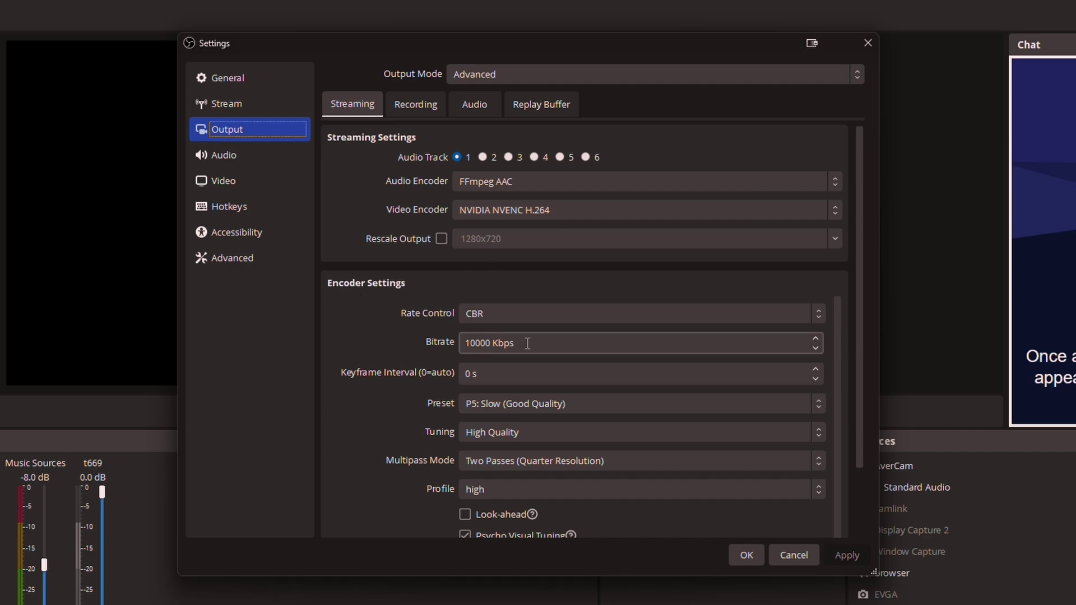
{"action": "scroll", "coordinate": [508, 339], "scroll_direction": "down", "scroll_amount": 3}
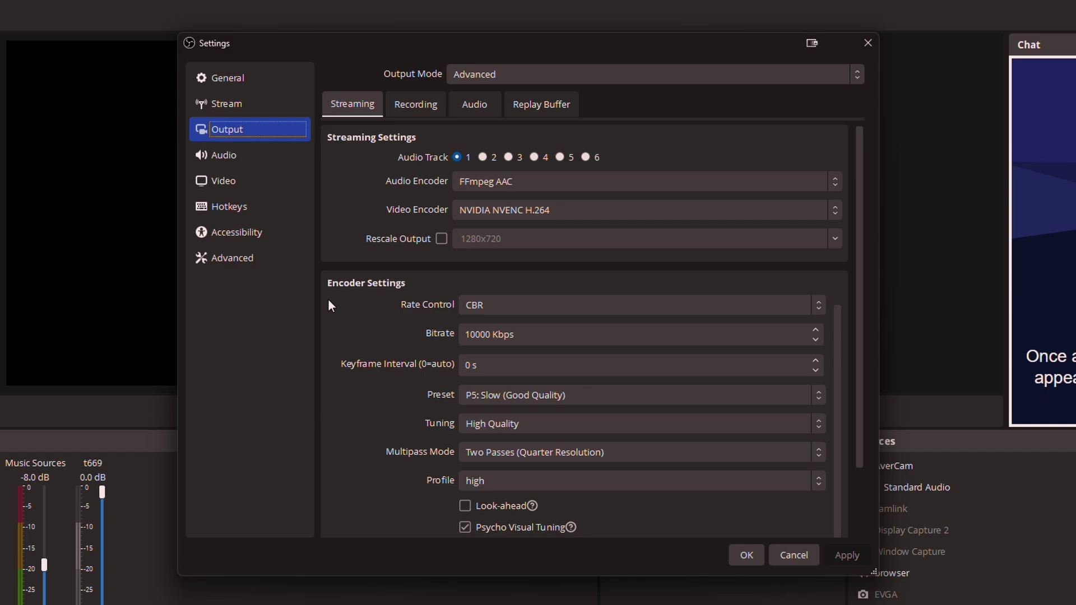
{"action": "left_click", "coordinate": [255, 182]}
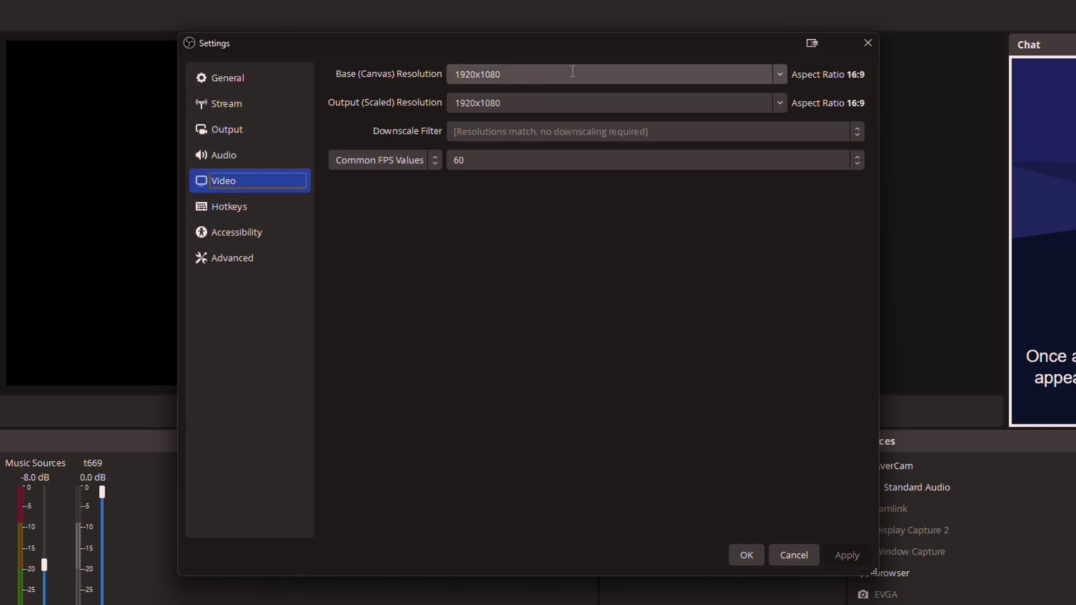
{"action": "left_click", "coordinate": [237, 120]}
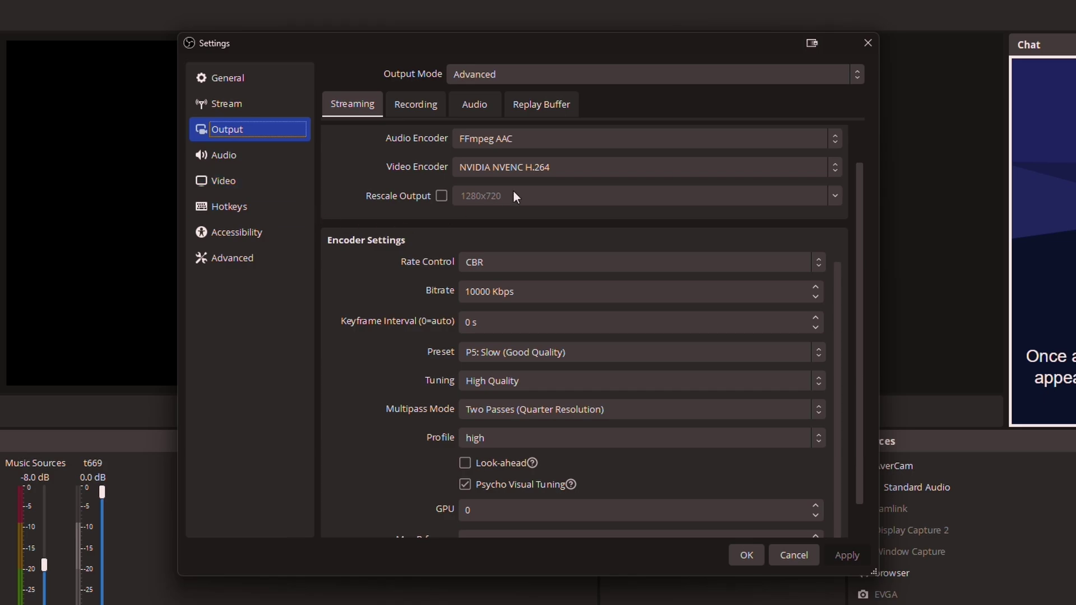
{"action": "left_click", "coordinate": [812, 557]}
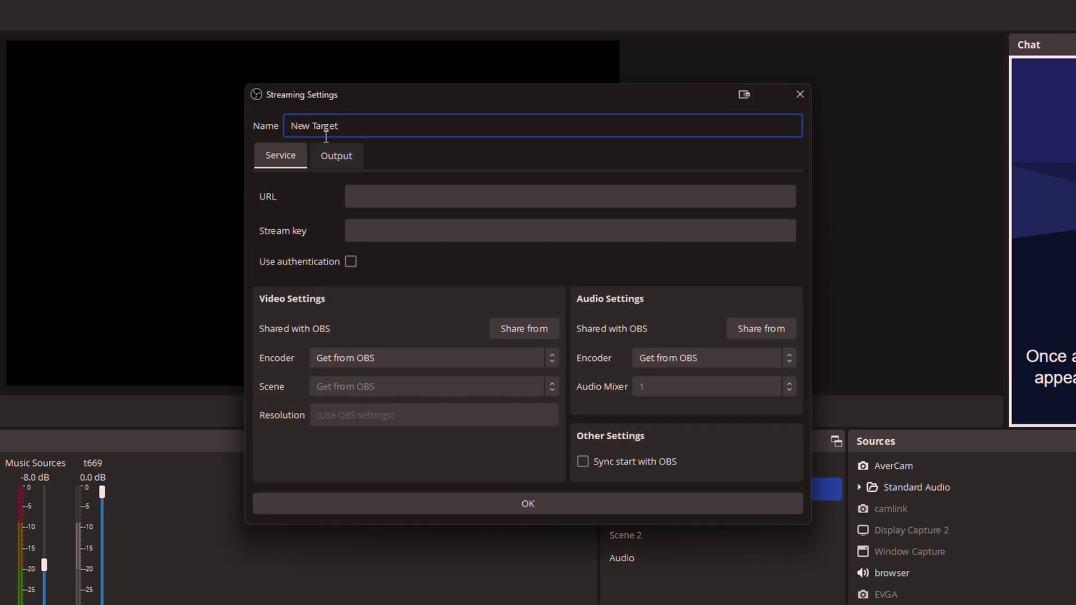
Step: Rename the new target to Twitch and paste rtmp://live.twitch.tv/app/ as its URL
{"action": "left_click_drag", "start_coordinate": [356, 123], "coordinate": [282, 123]}
{"action": "type", "text": "Twitch"}
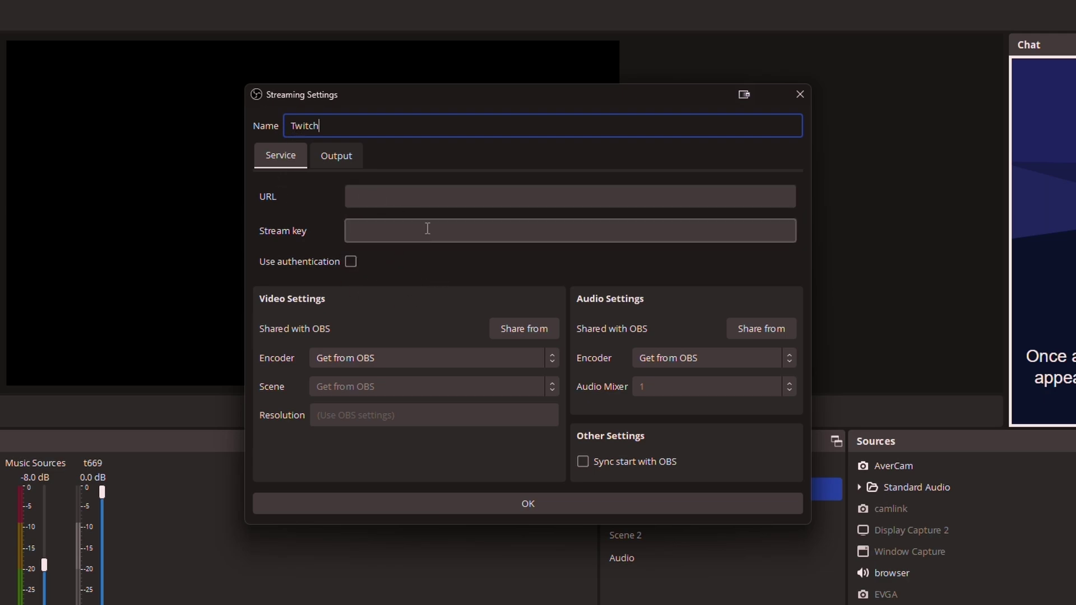
{"action": "left_click", "coordinate": [376, 199]}
{"action": "type", "text": "rtmp://live.twitch.tv/app/"}
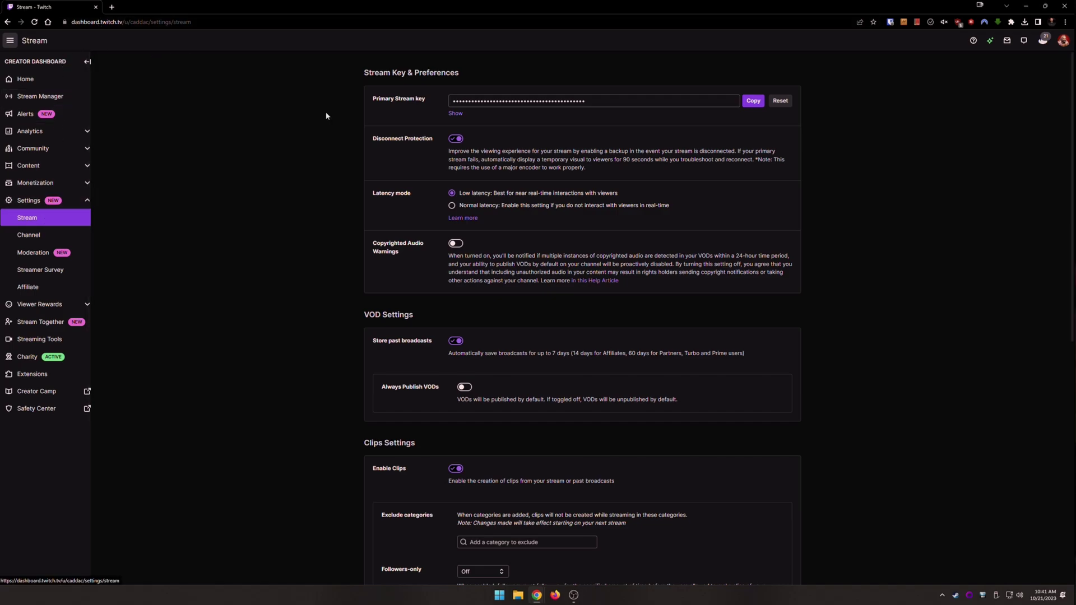
Step: Copy the primary stream key from Twitch's Stream settings page
{"action": "left_click", "coordinate": [754, 103]}
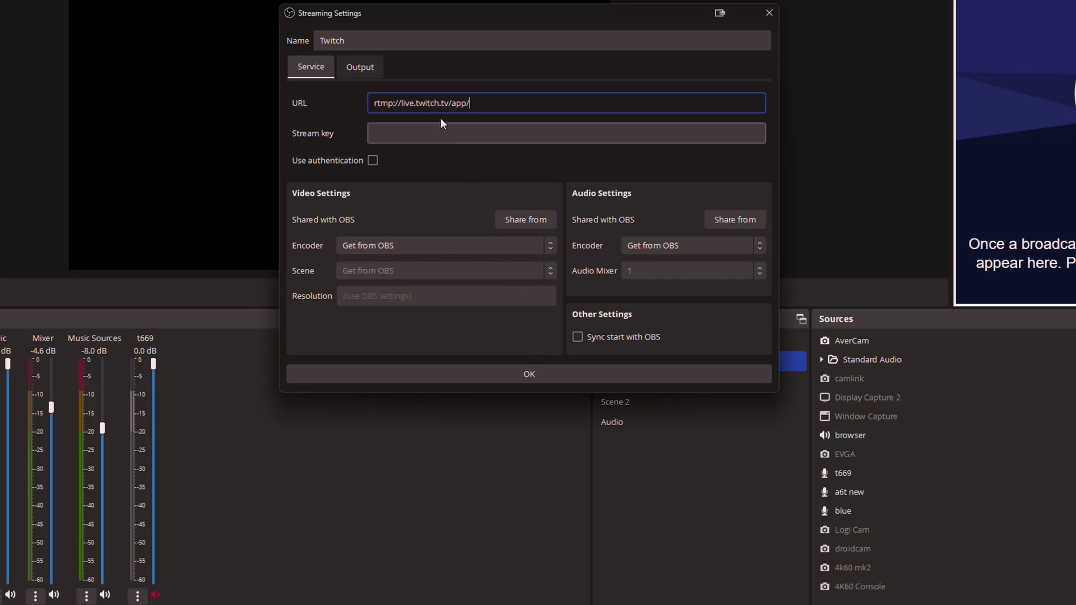
Step: Paste the copied key into the Twitch target's Stream key field
{"action": "left_click", "coordinate": [441, 128]}
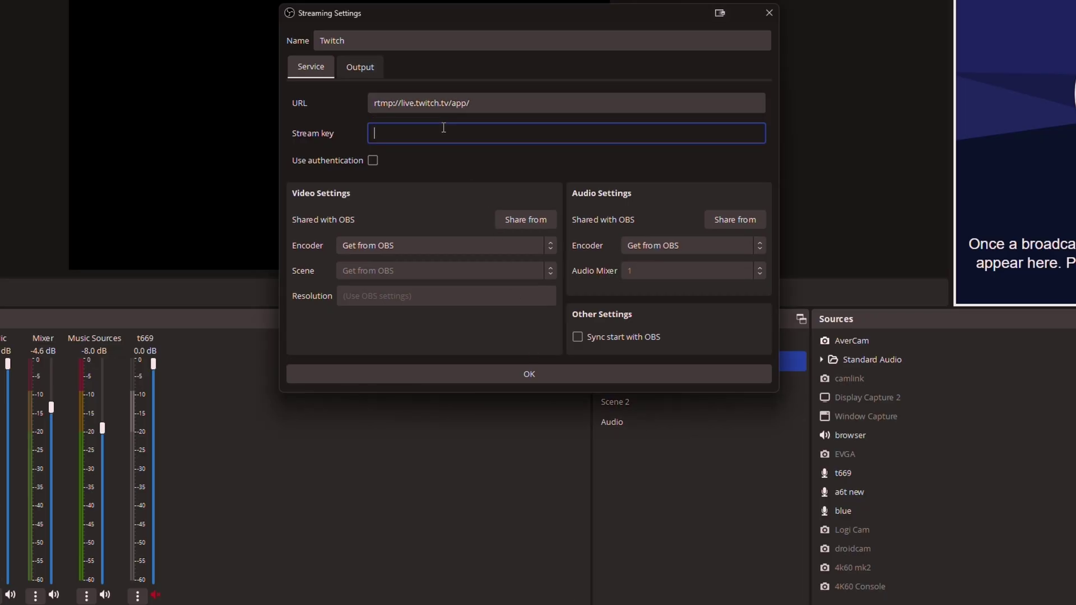
{"action": "key", "text": "ctrl+v"}
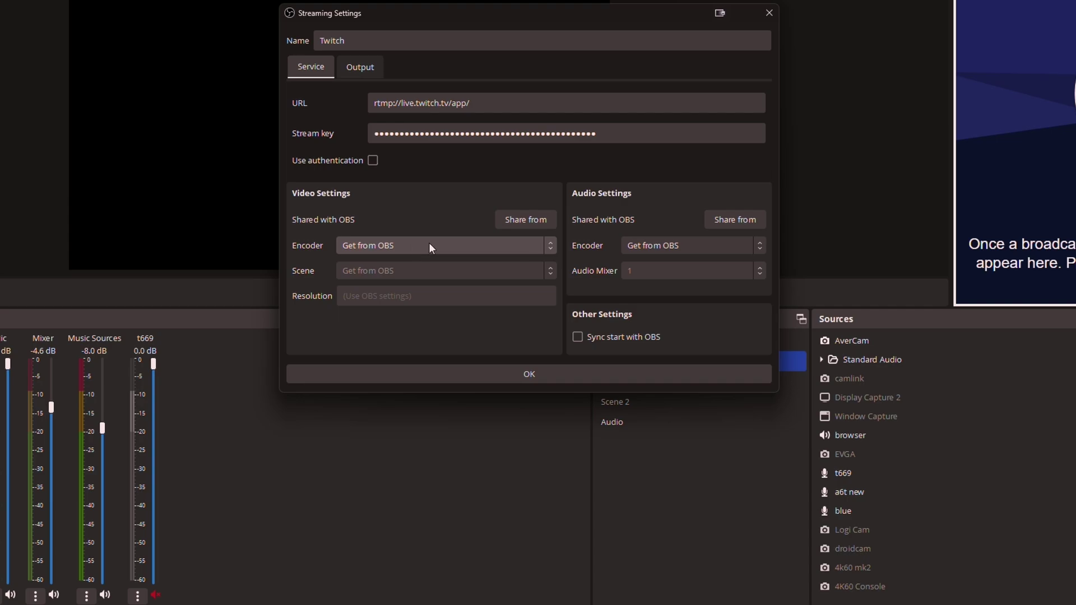
Step: Choose NVIDIA NVENC H.264 (FFmpeg), enter 1280x720 resolution, and change bitrate 2500 to 60000
{"action": "left_click", "coordinate": [499, 248]}
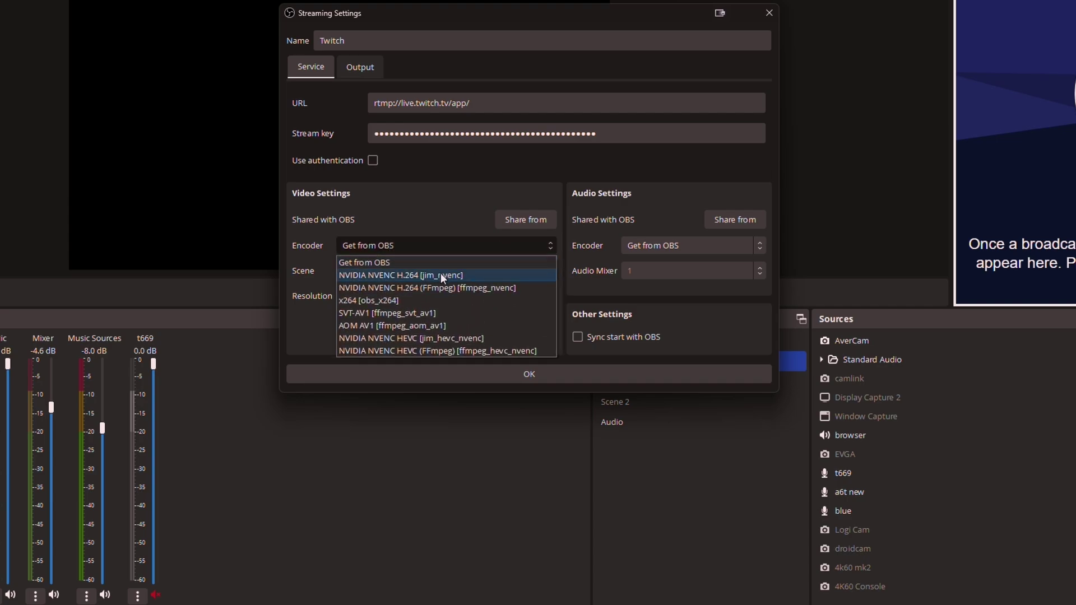
{"action": "left_click", "coordinate": [440, 285]}
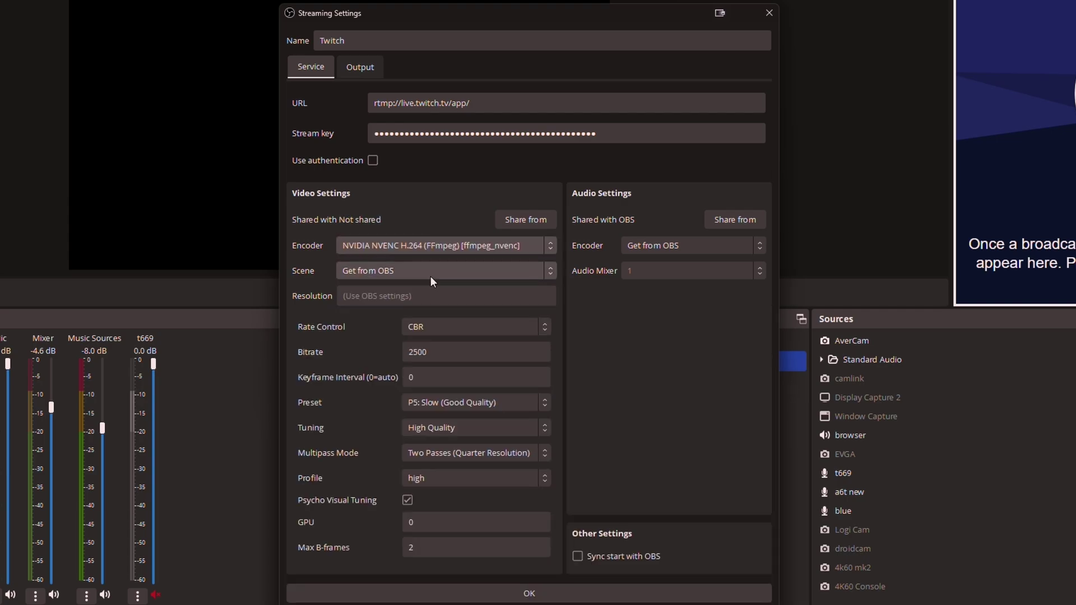
{"action": "left_click", "coordinate": [415, 297]}
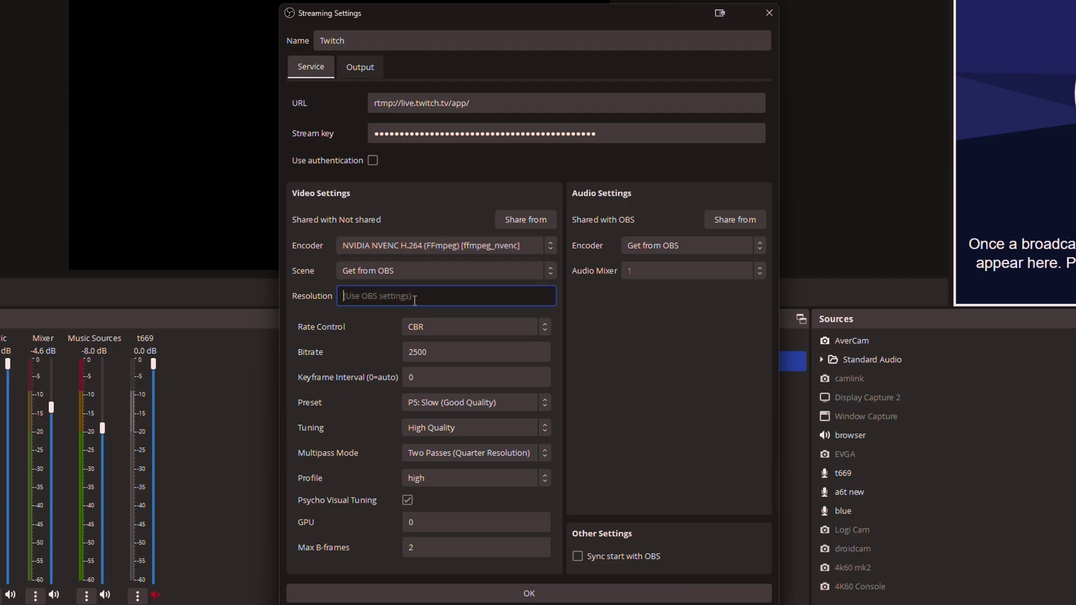
{"action": "type", "text": "12080"}
{"action": "key", "text": "BackSpace"}
{"action": "key", "text": "BackSpace"}
{"action": "key", "text": "BackSpace"}
{"action": "type", "text": "9-0"}
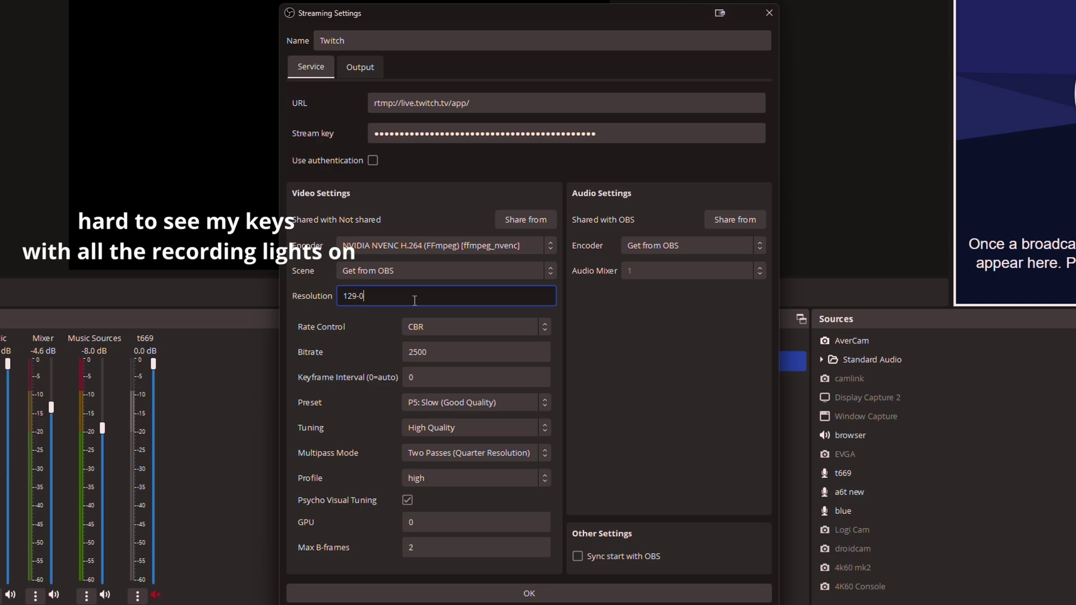
{"action": "key", "text": "BackSpace"}
{"action": "type", "text": "80x720"}
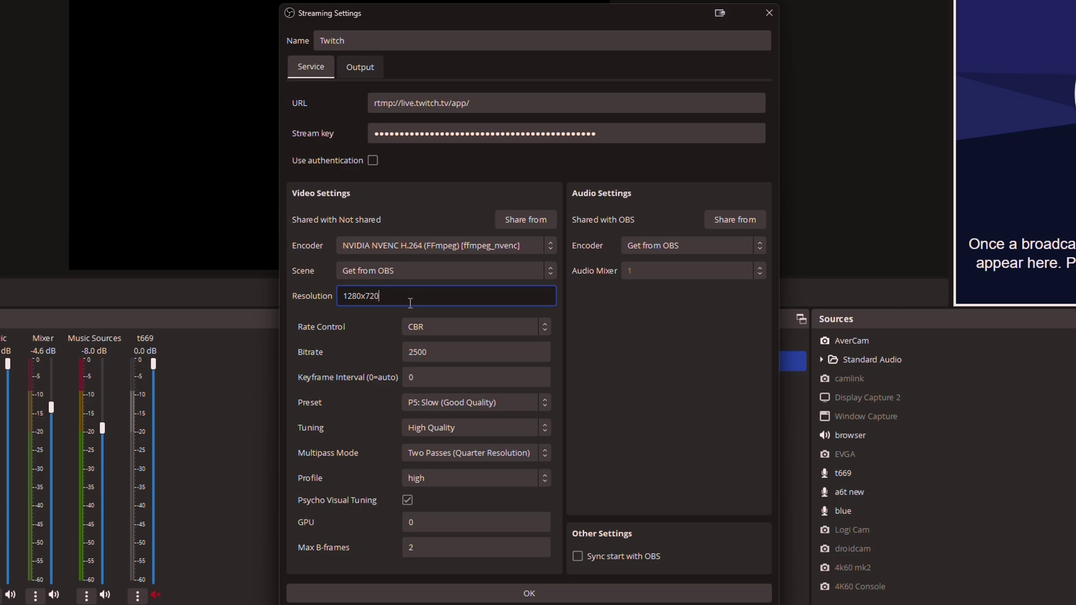
{"action": "left_click_drag", "start_coordinate": [439, 352], "coordinate": [376, 347]}
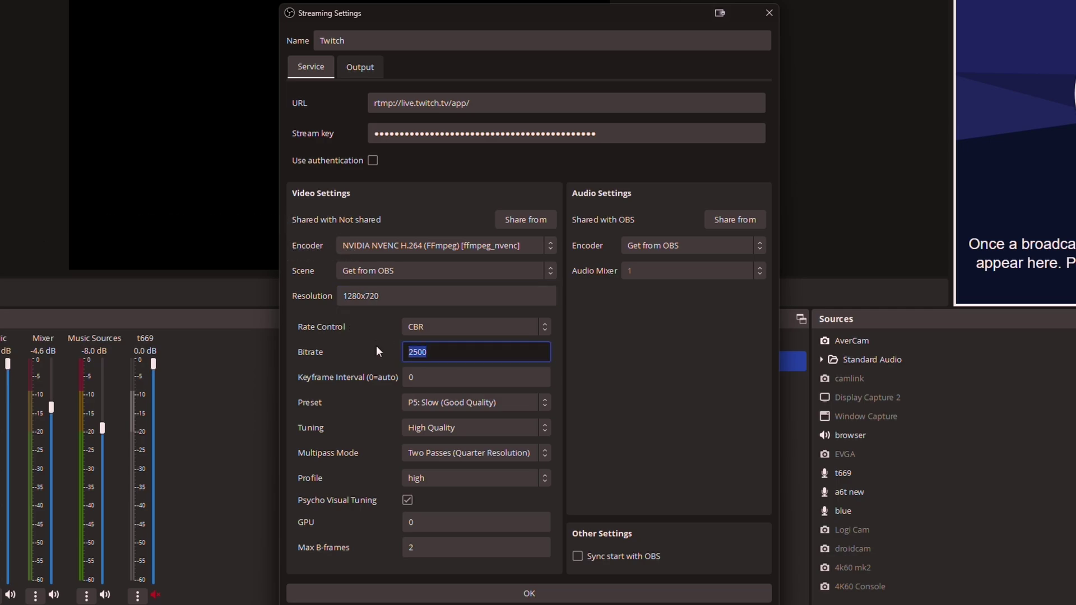
{"action": "type", "text": "60000"}
{"action": "left_click", "coordinate": [358, 68]}
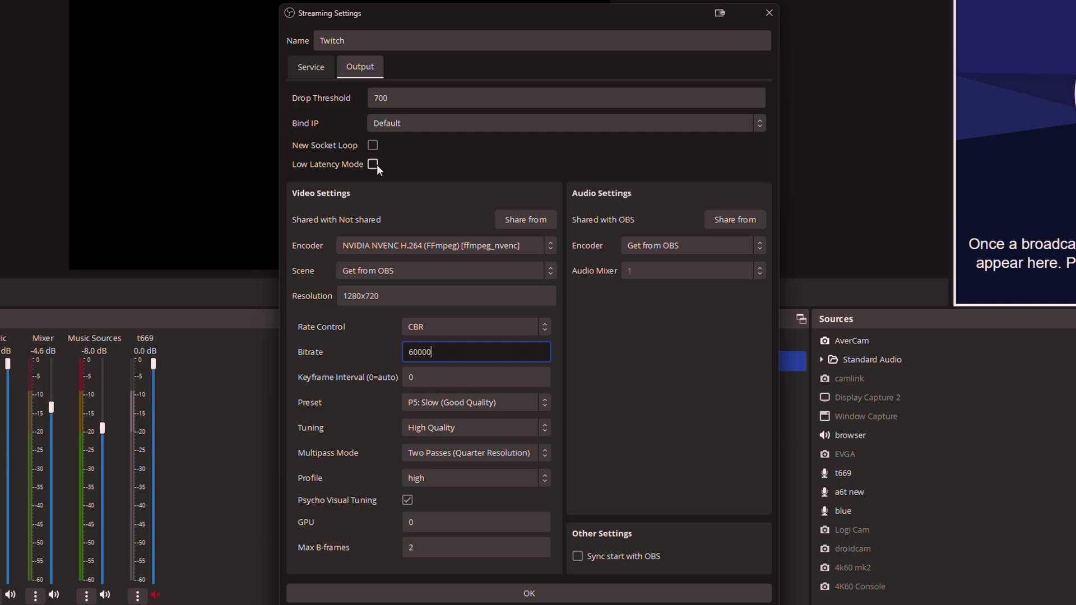
{"action": "left_click", "coordinate": [321, 67]}
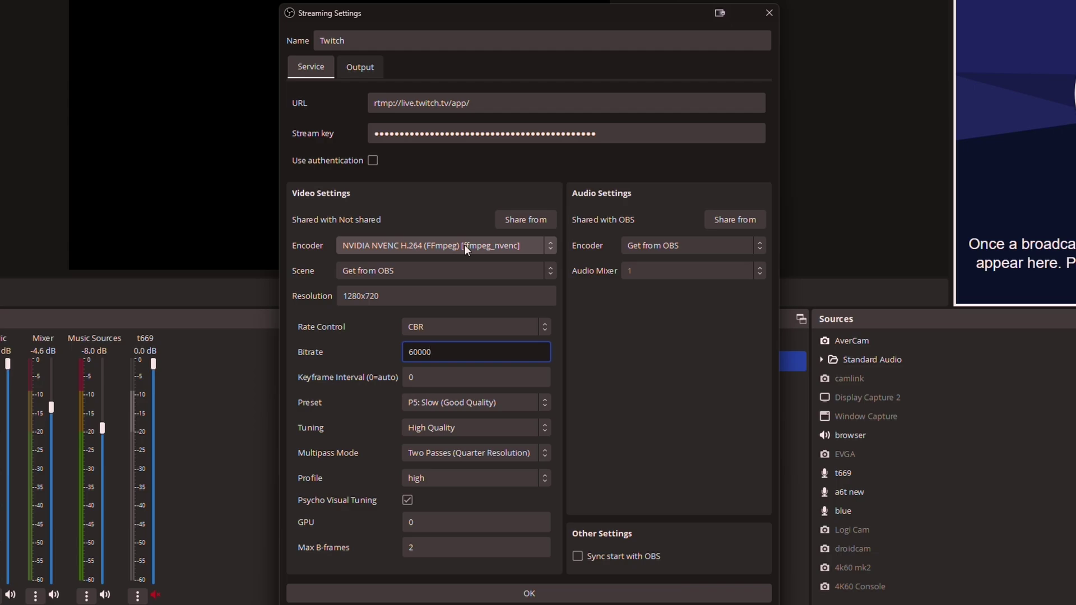
Step: Open the Twitch target's Scene list showing Screen, Scene, Scene 2 and others
{"action": "left_click", "coordinate": [508, 275]}
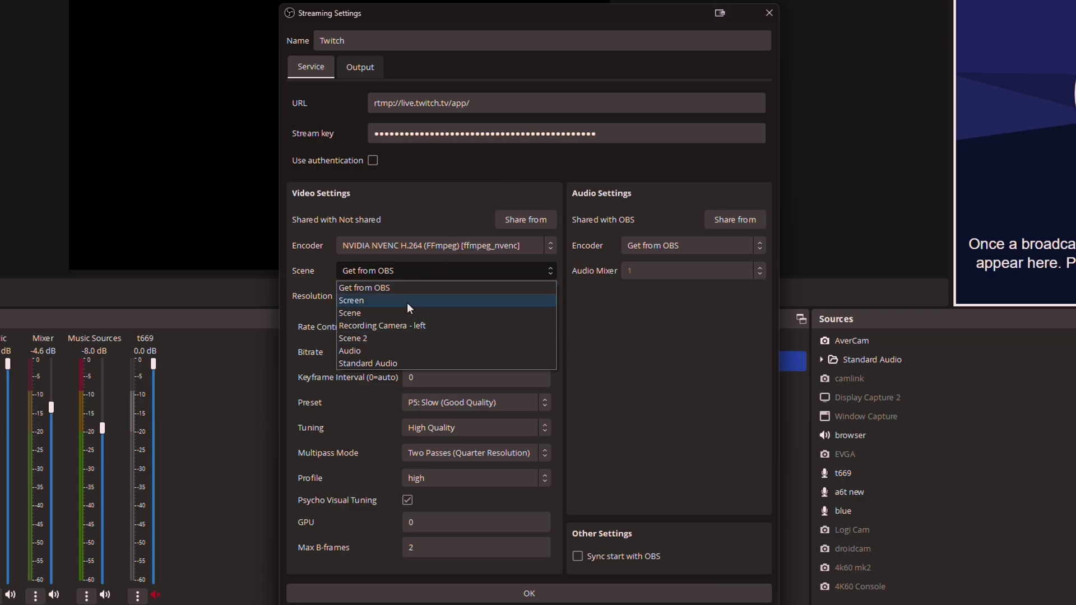
Step: Leave the scene as Get from OBS and enable Sync start with OBS
{"action": "left_click", "coordinate": [629, 532]}
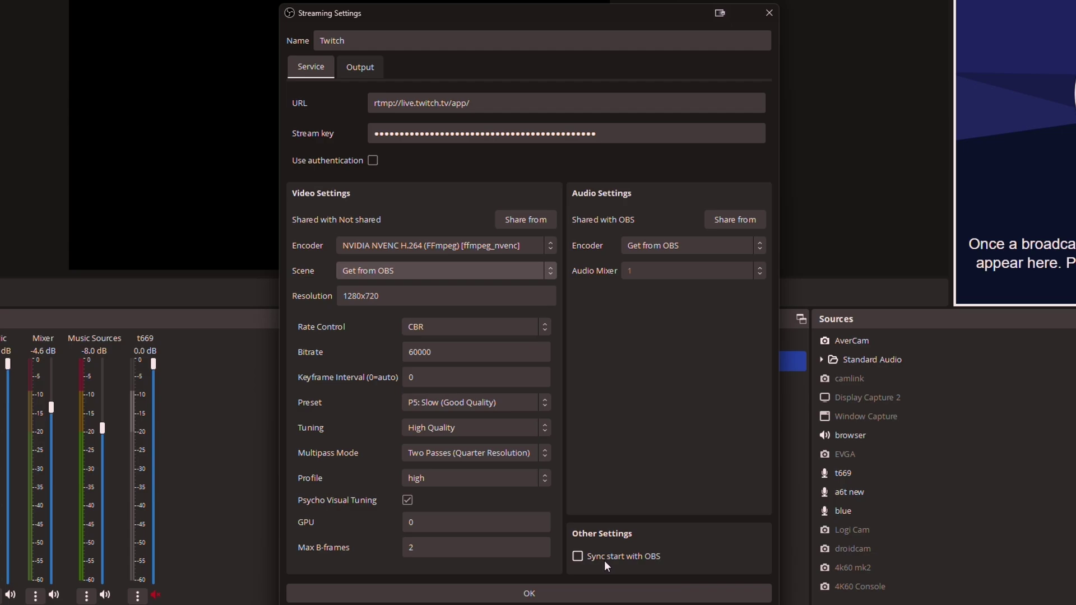
{"action": "left_click", "coordinate": [622, 560]}
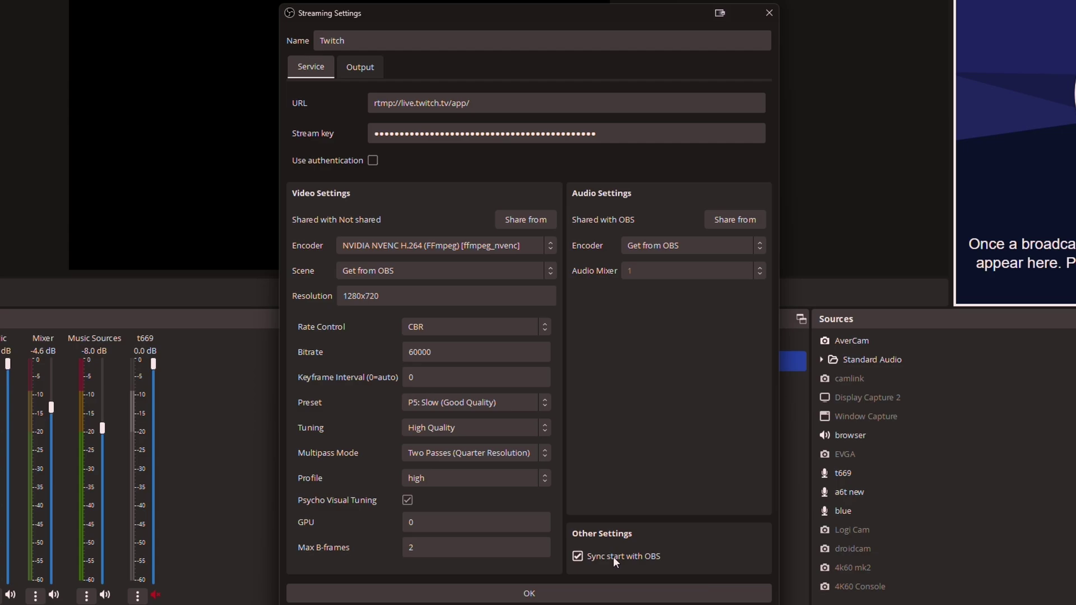
Step: Confirm the Twitch target's streaming settings so it appears in the Multiple output dock
{"action": "left_click", "coordinate": [597, 594]}
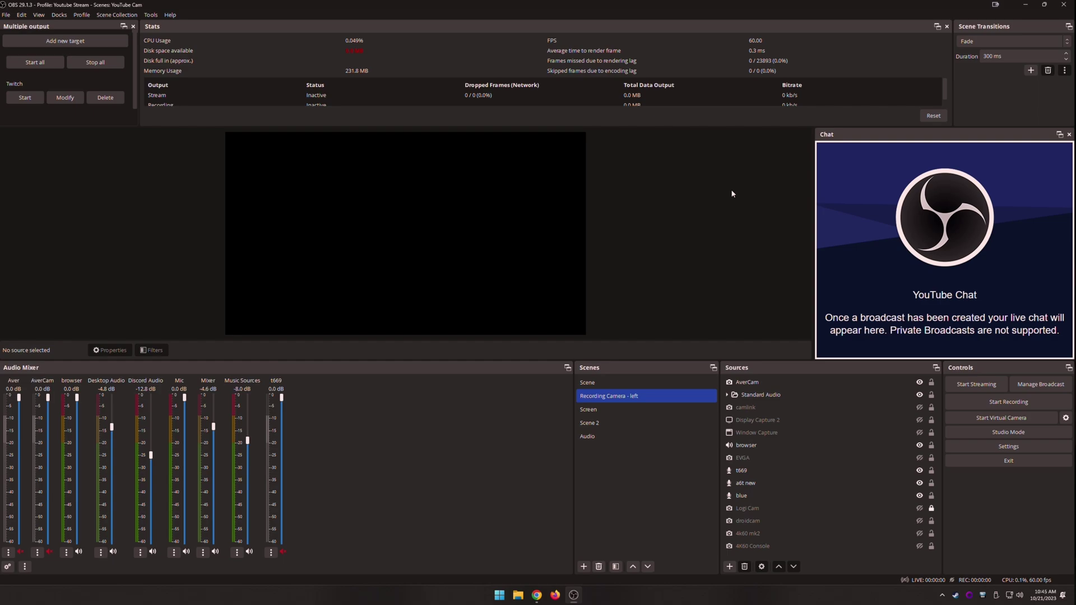
Step: Add the Twitch Chat dock from Docks and widen it beside the YouTube Chat dock
{"action": "left_click", "coordinate": [59, 15]}
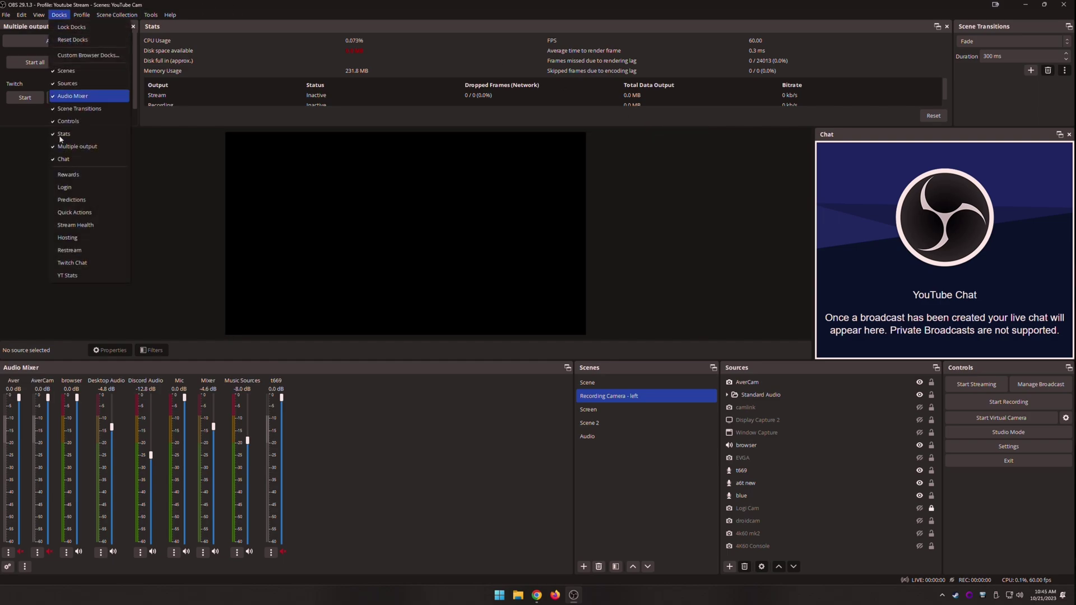
{"action": "left_click", "coordinate": [73, 263]}
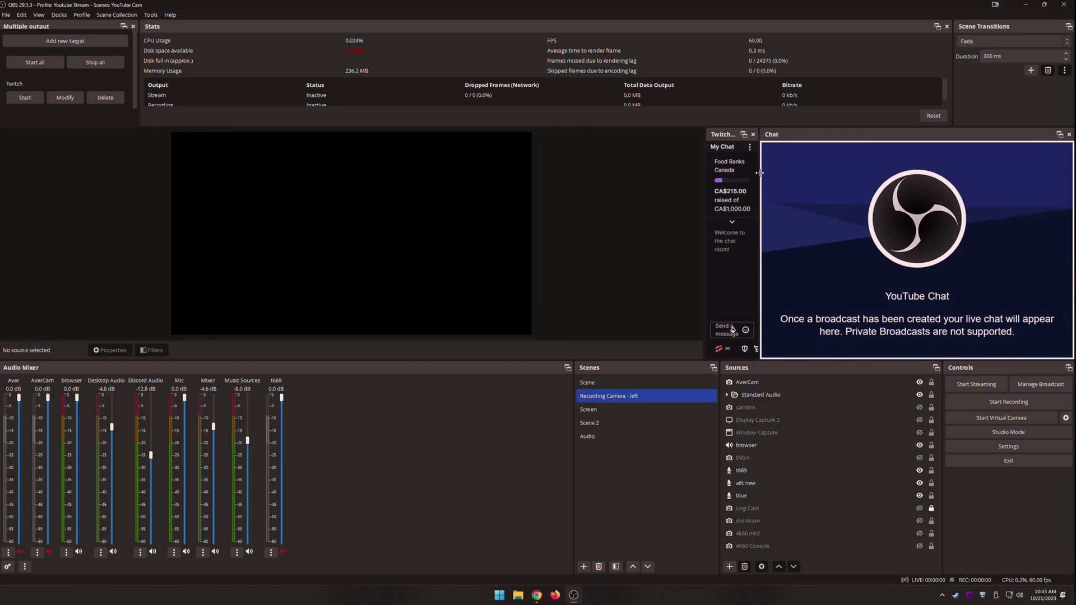
{"action": "left_click_drag", "start_coordinate": [784, 173], "coordinate": [981, 206]}
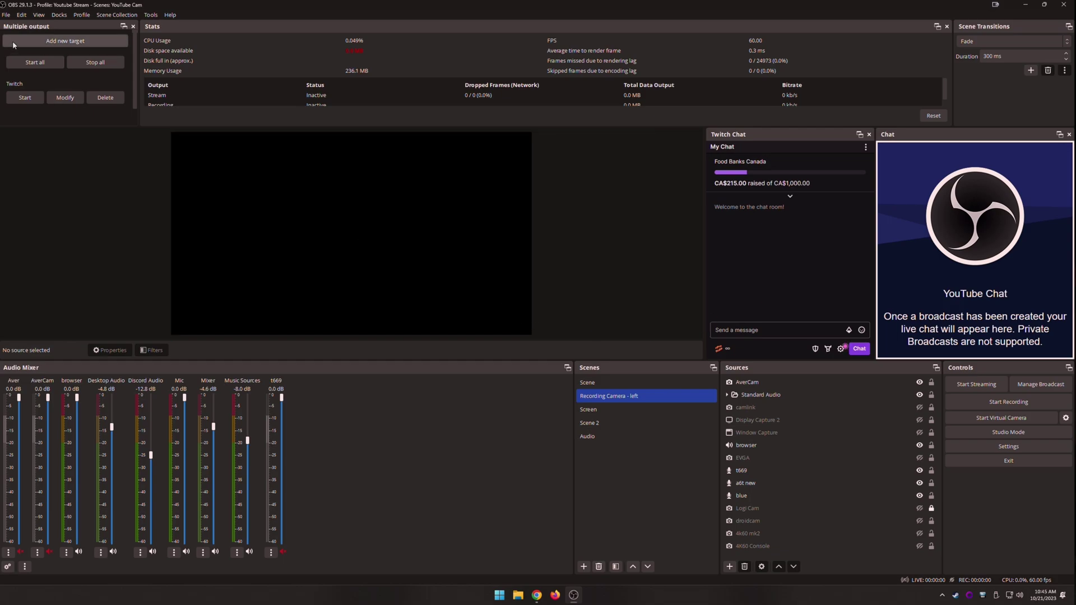
Step: Reopen the Docks menu to confirm Twitch Chat, Chat and Multiple output are enabled
{"action": "left_click", "coordinate": [58, 15]}
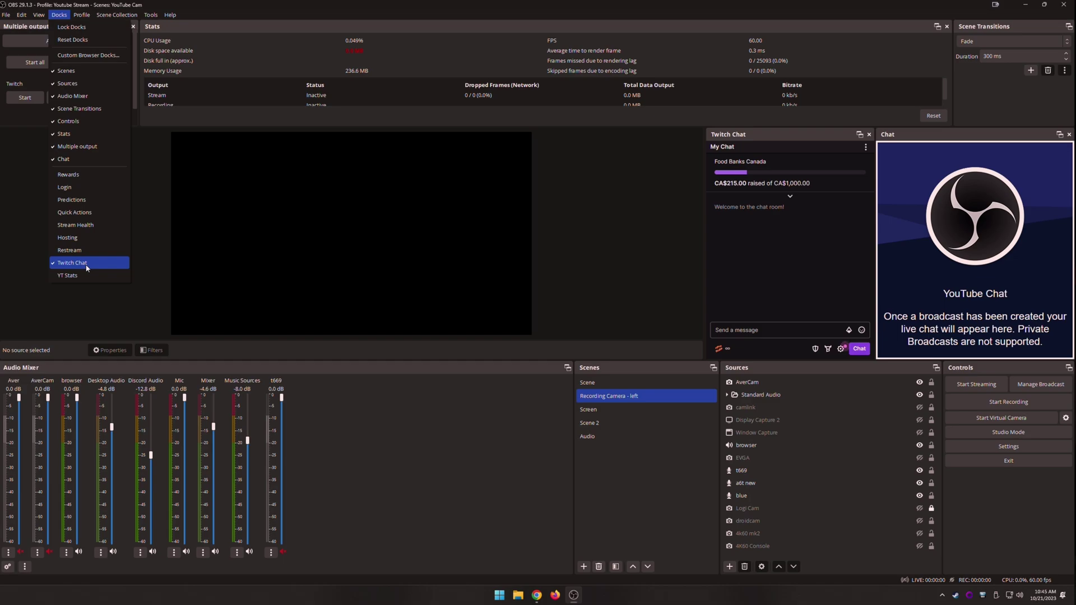